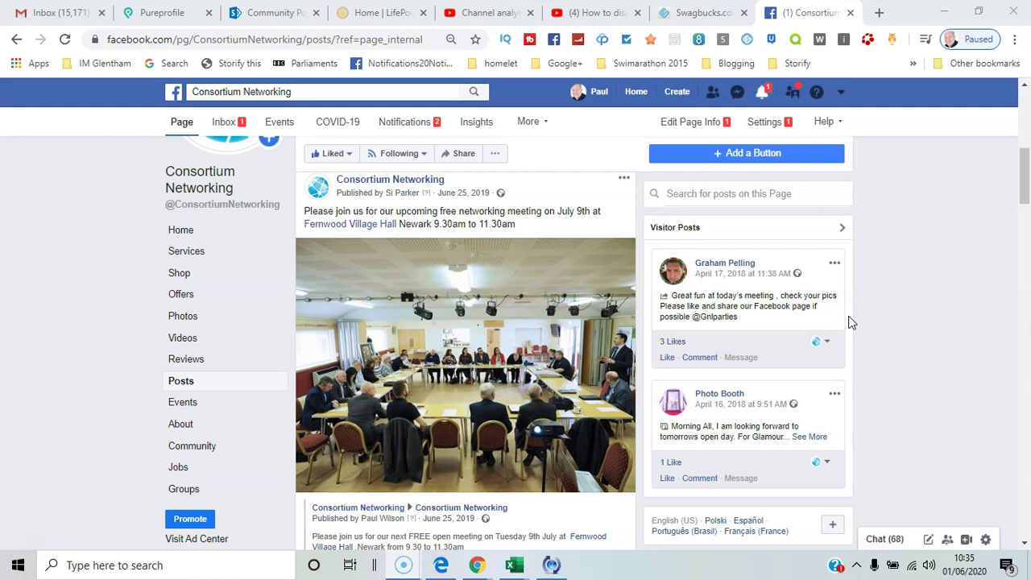
- Dismiss the first visitor post's menu and go to the page's settings
click(835, 266)
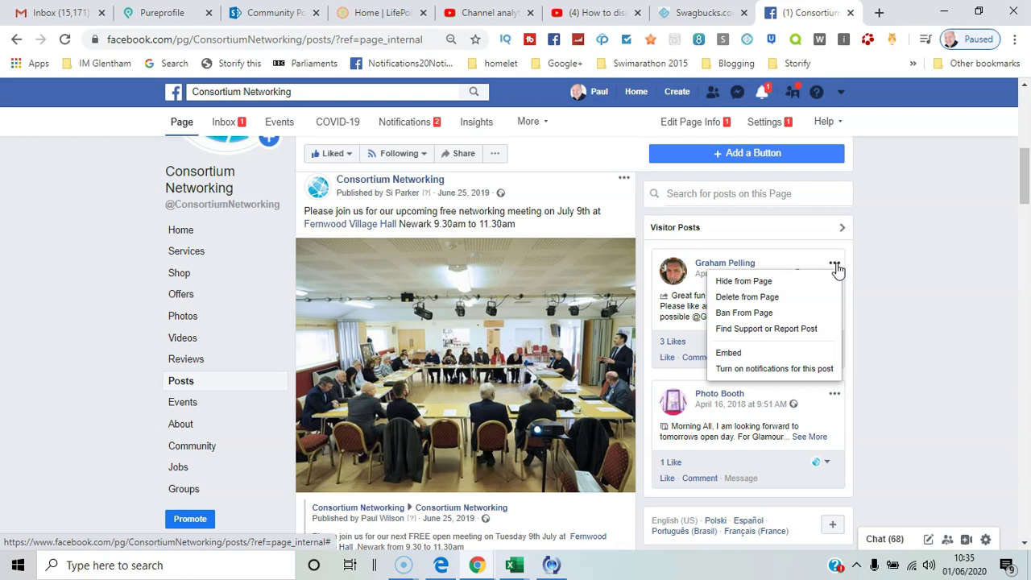
click(758, 125)
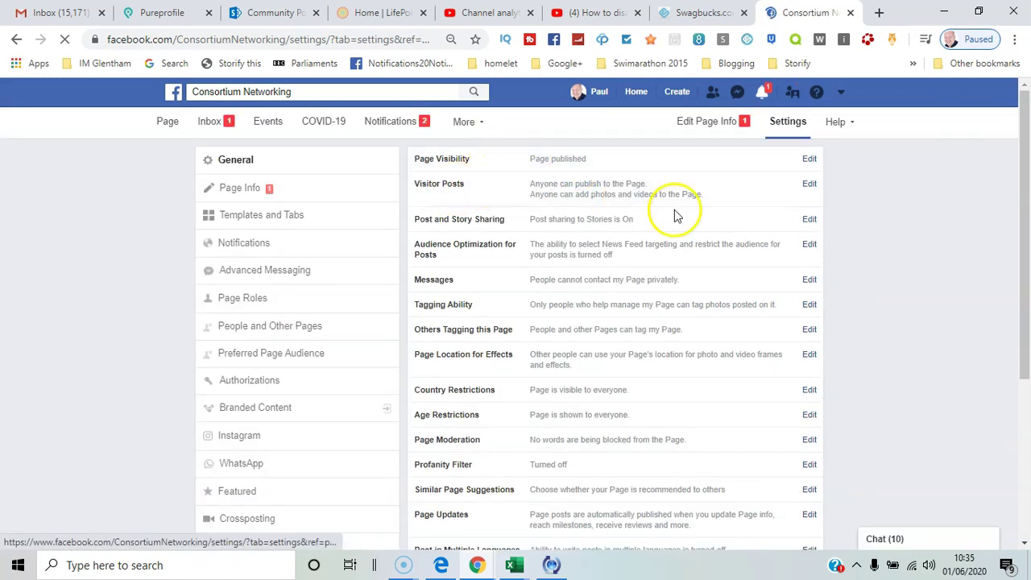
- Set Visitor Posts to 'Disable posts by other people on the Page' and save
click(809, 186)
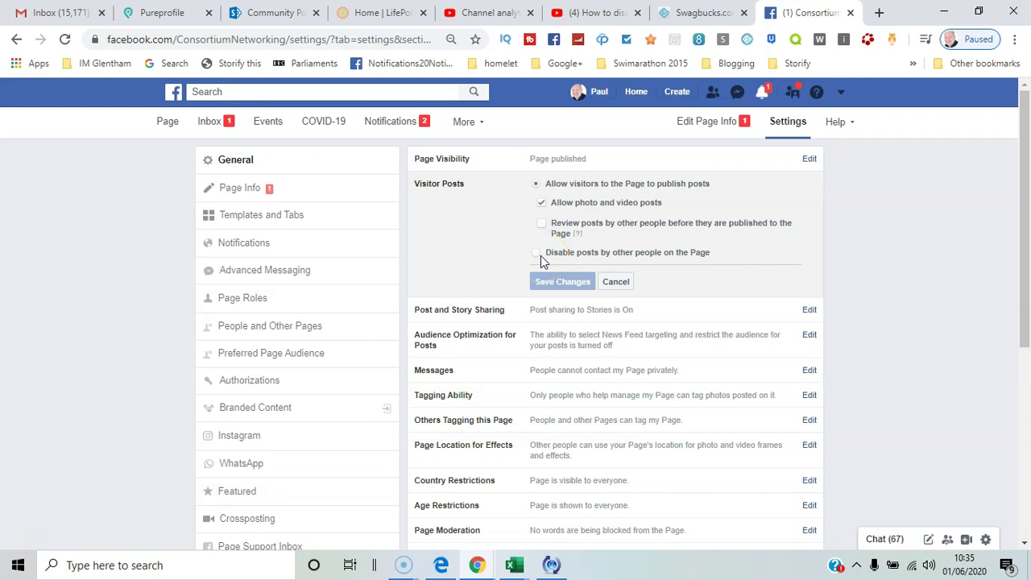
click(541, 256)
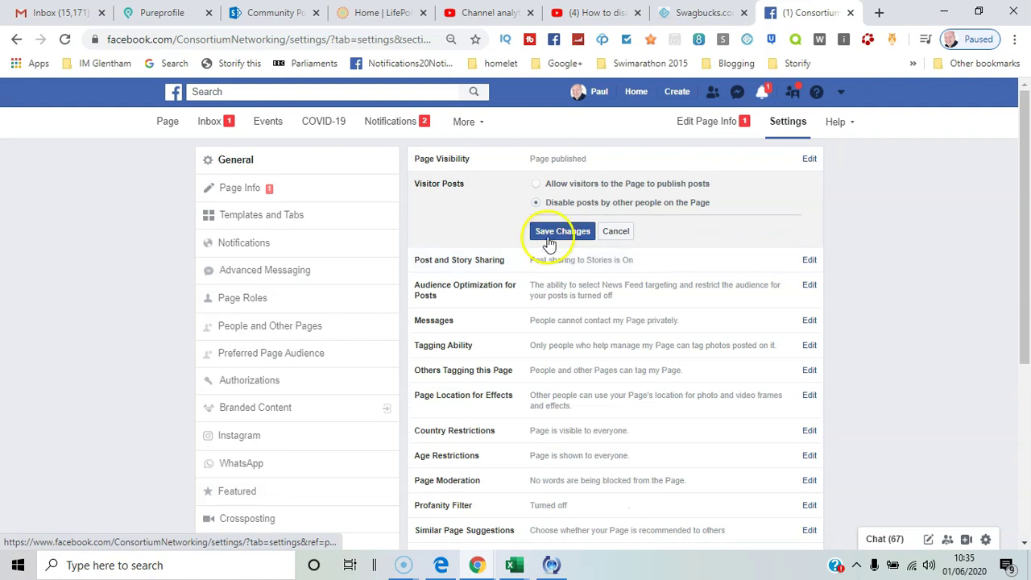
click(560, 231)
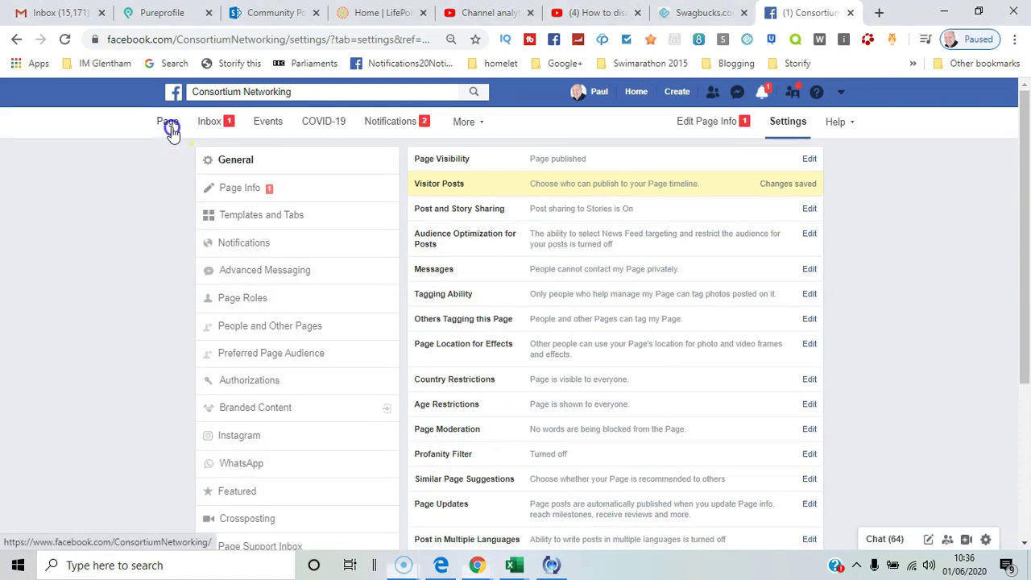
- Preview the page via View as Page Visitor and scroll through its posts
click(169, 129)
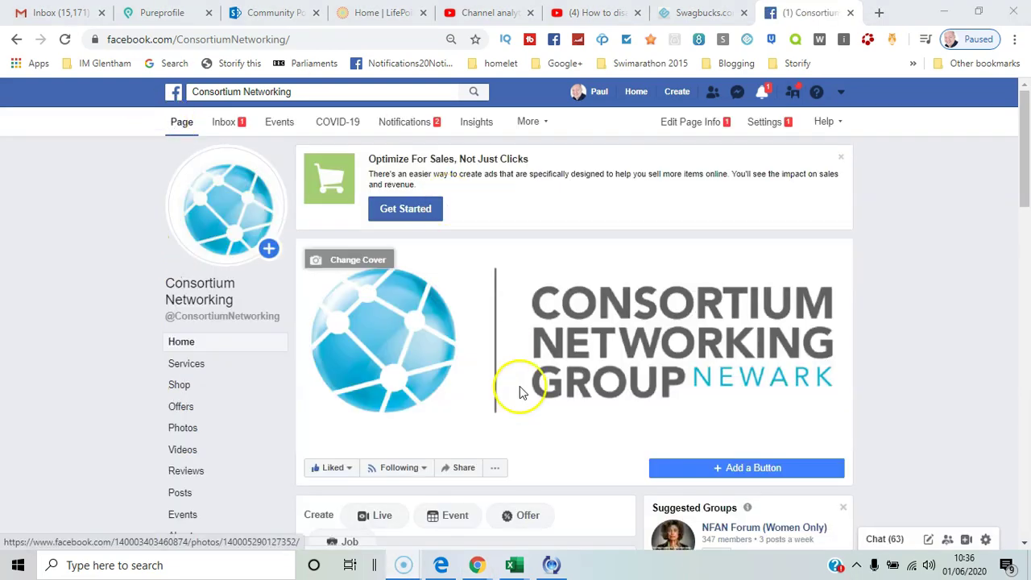
click(492, 471)
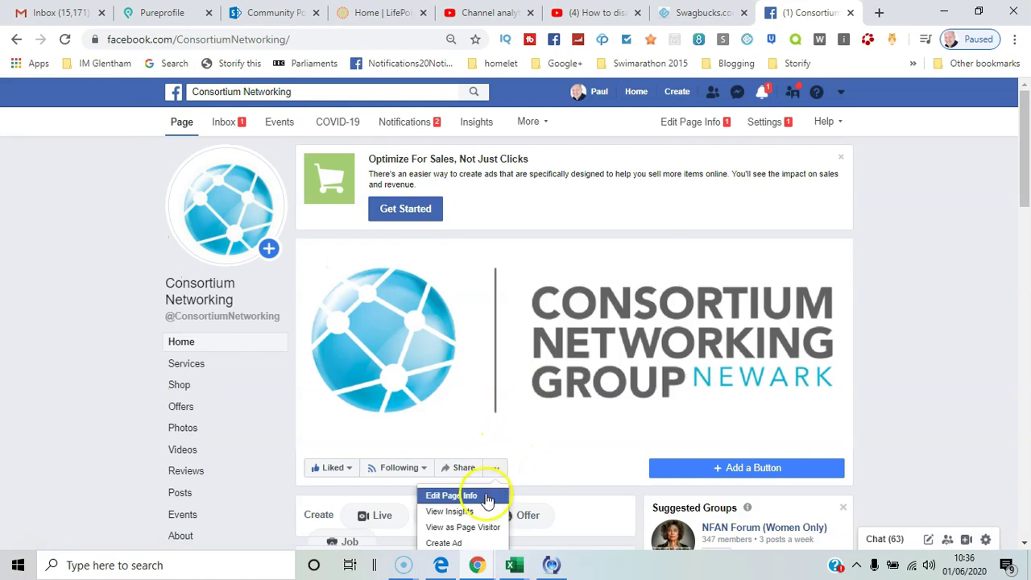
click(482, 529)
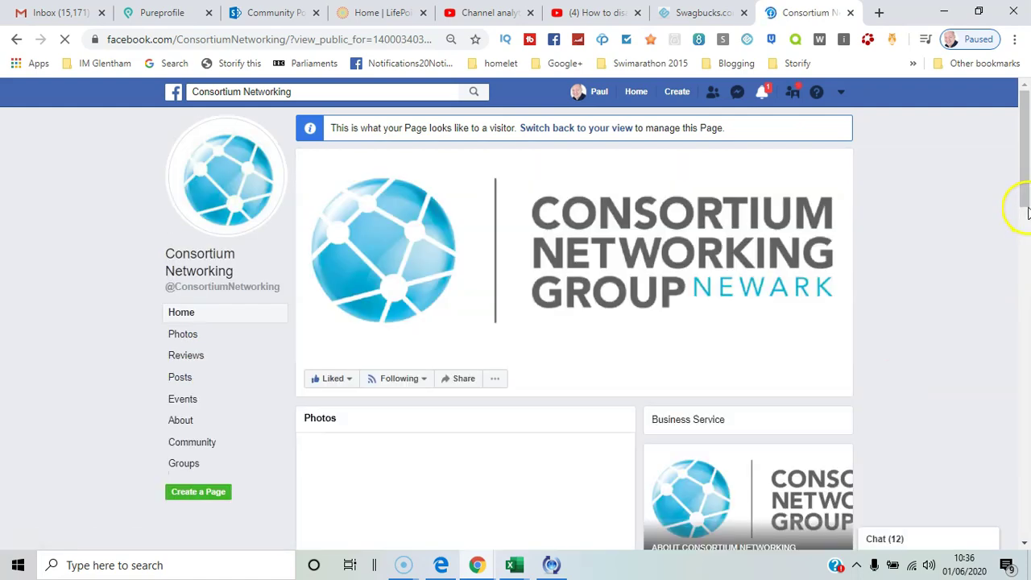
drag(1026, 211, 1026, 385)
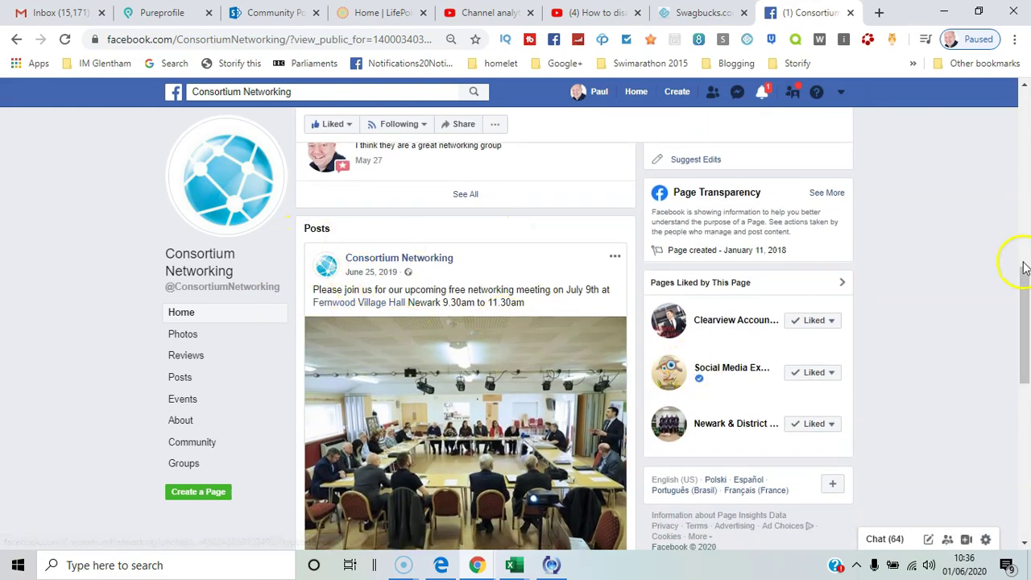
mouse_move(1025, 274)
mouse_down()
mouse_move(1027, 347)
mouse_move(1007, 242)
mouse_move(1013, 131)
mouse_up()
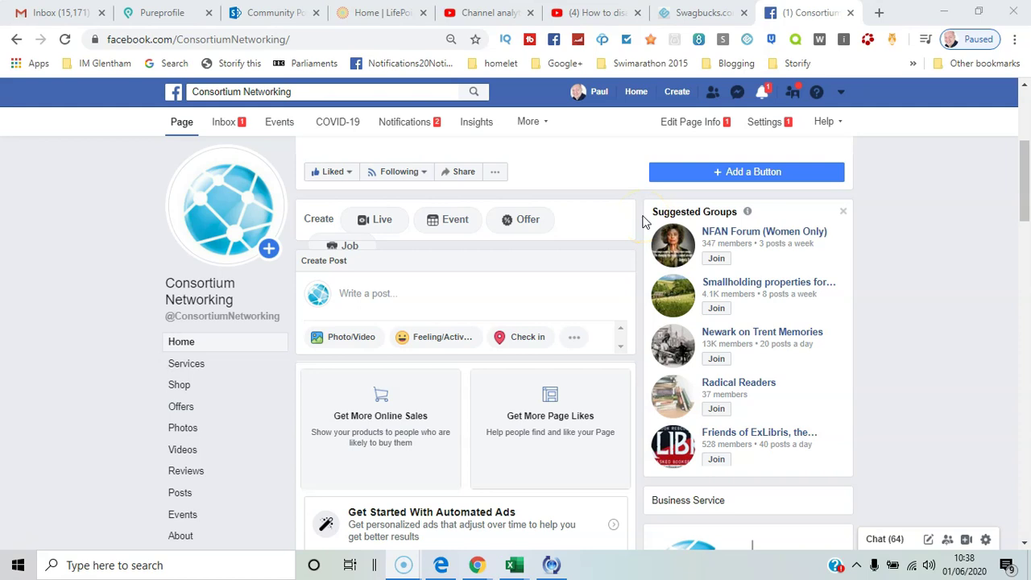
- Switch the account to the new Facebook design and scroll the Manage Page sidebar
click(840, 92)
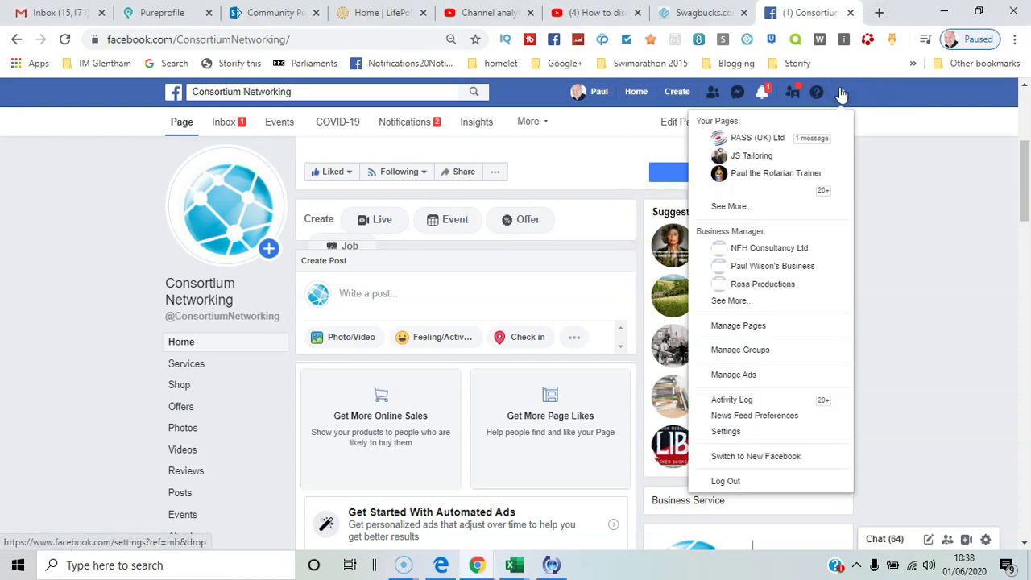
click(816, 457)
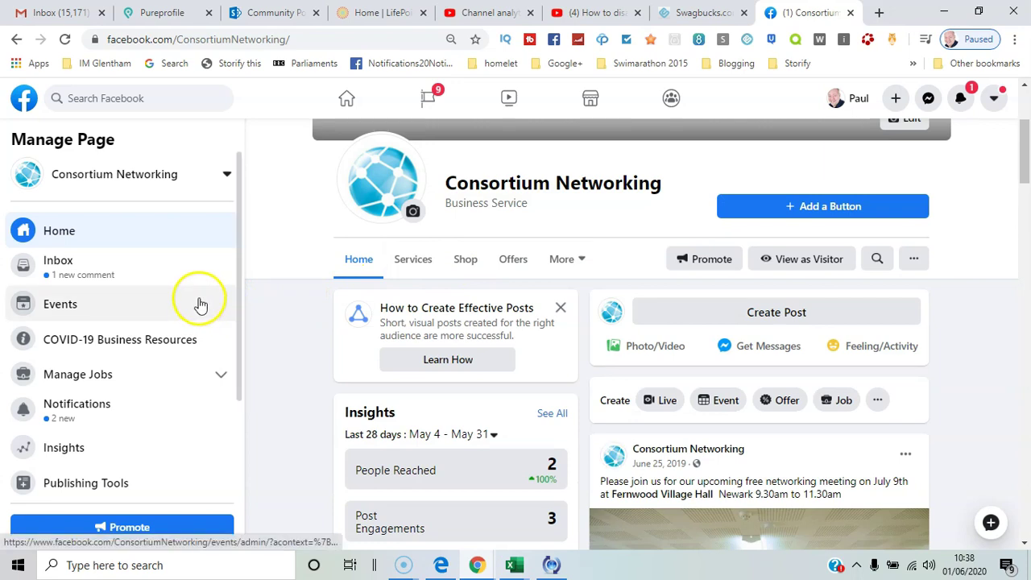
drag(233, 313, 244, 450)
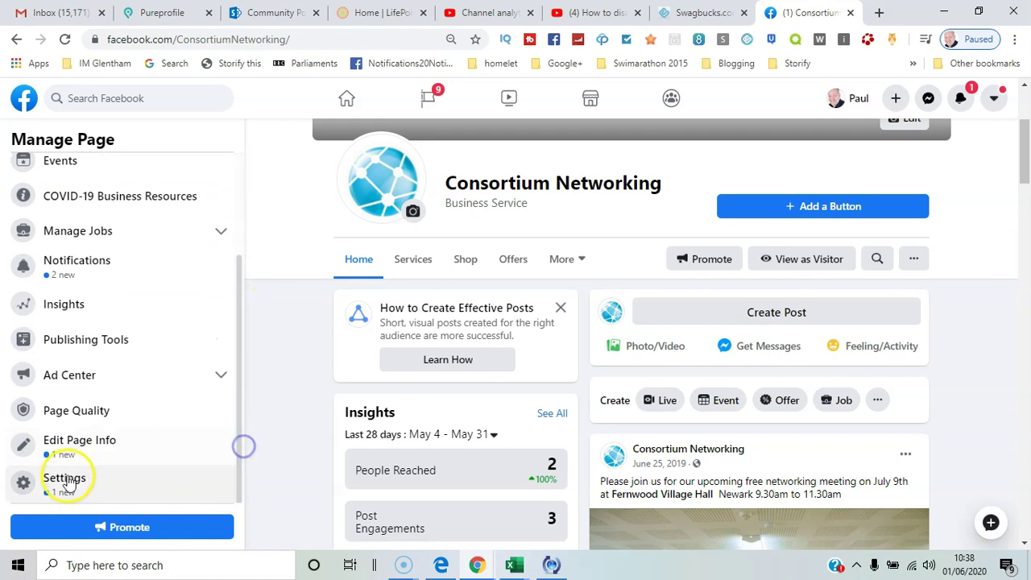
- Allow visitors to publish posts with 'Review posts by other people' enabled, and save
click(66, 481)
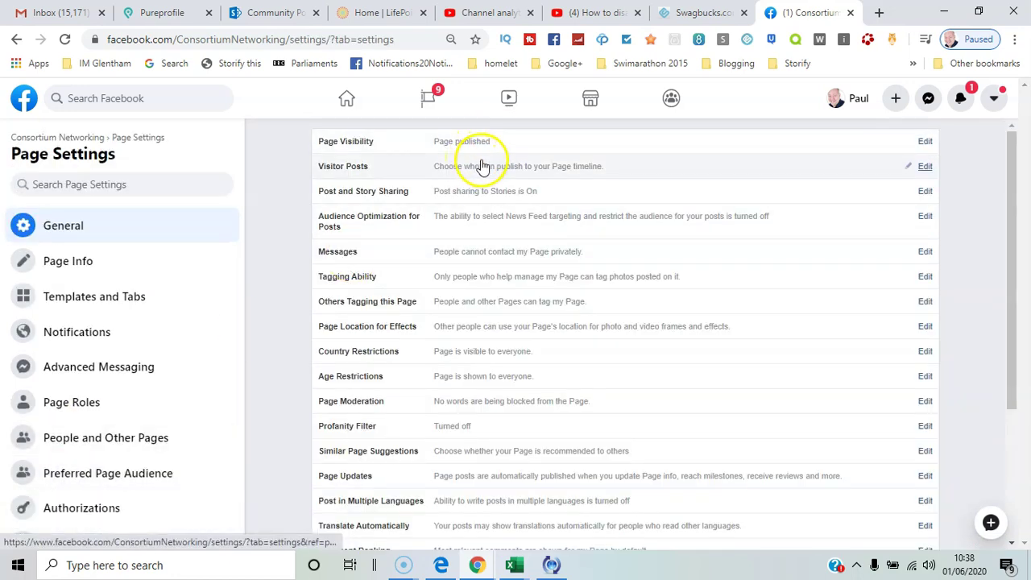
click(927, 167)
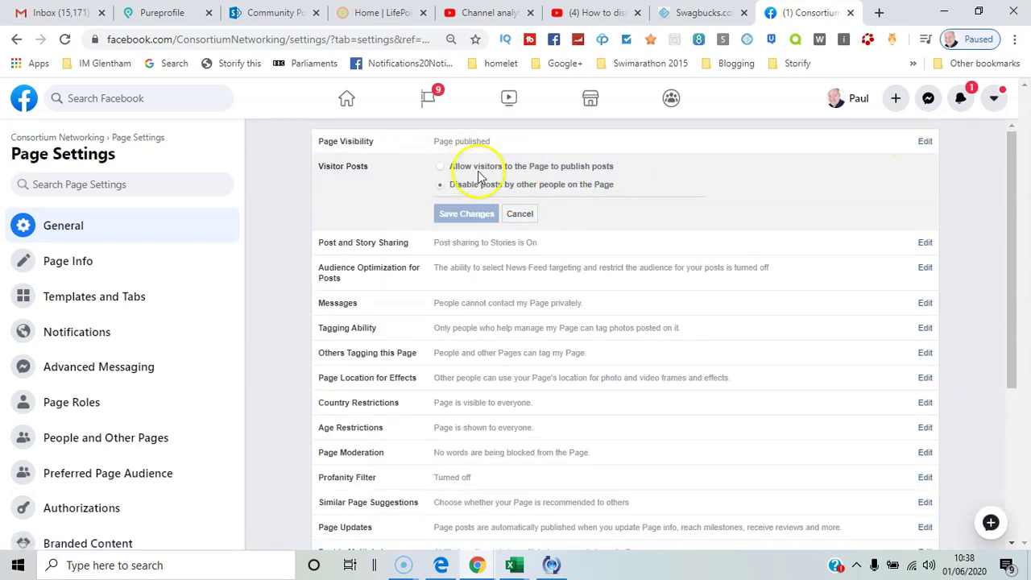
click(439, 170)
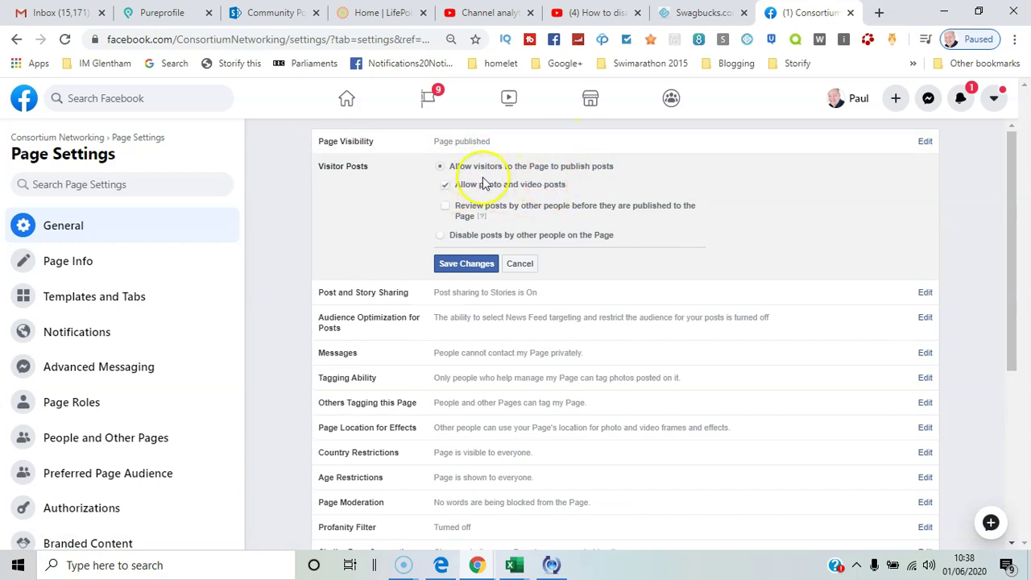
click(446, 208)
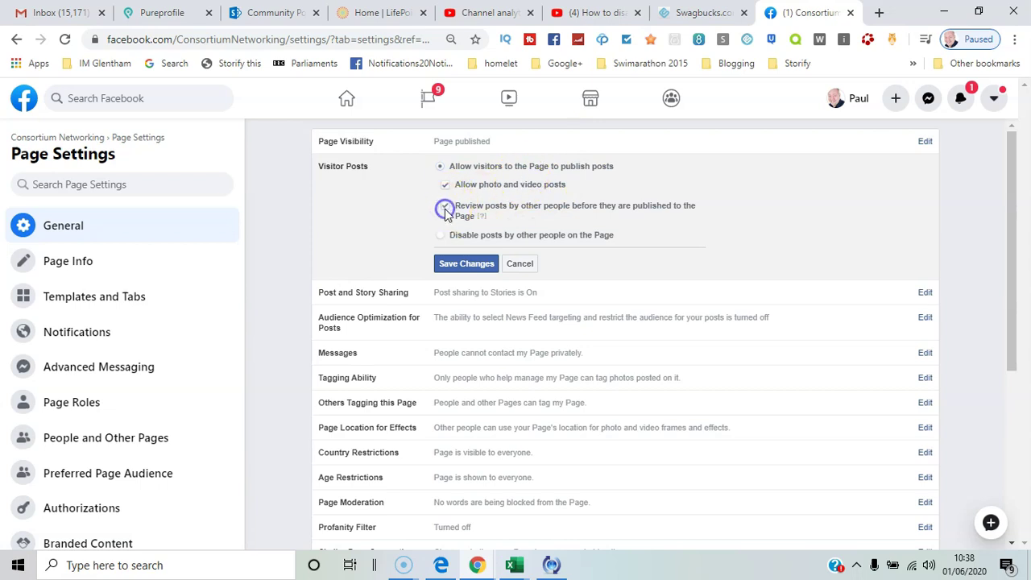
click(466, 263)
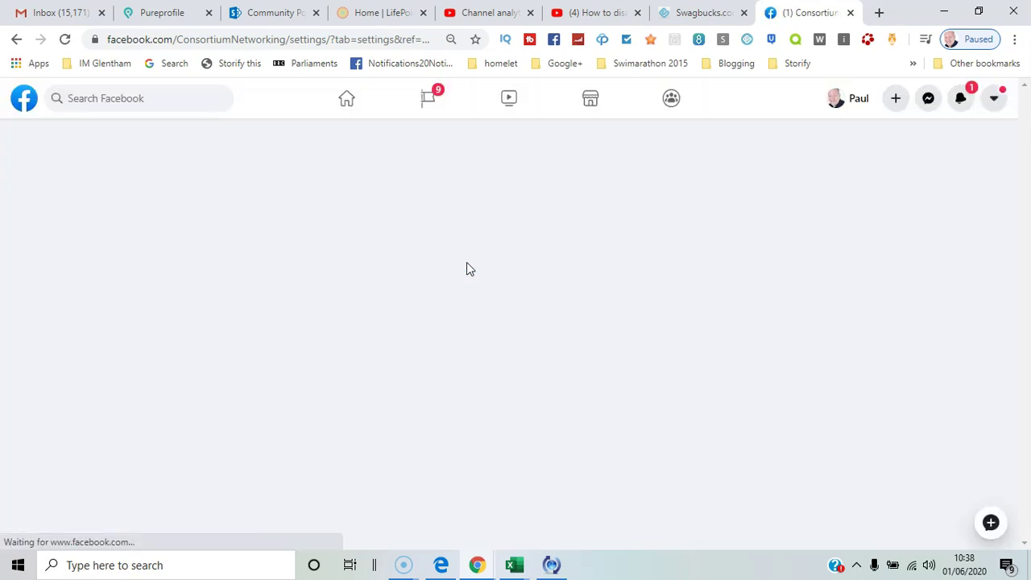
- Viewing as a visitor, publish a test post saying 'hello paul' on the page
click(809, 259)
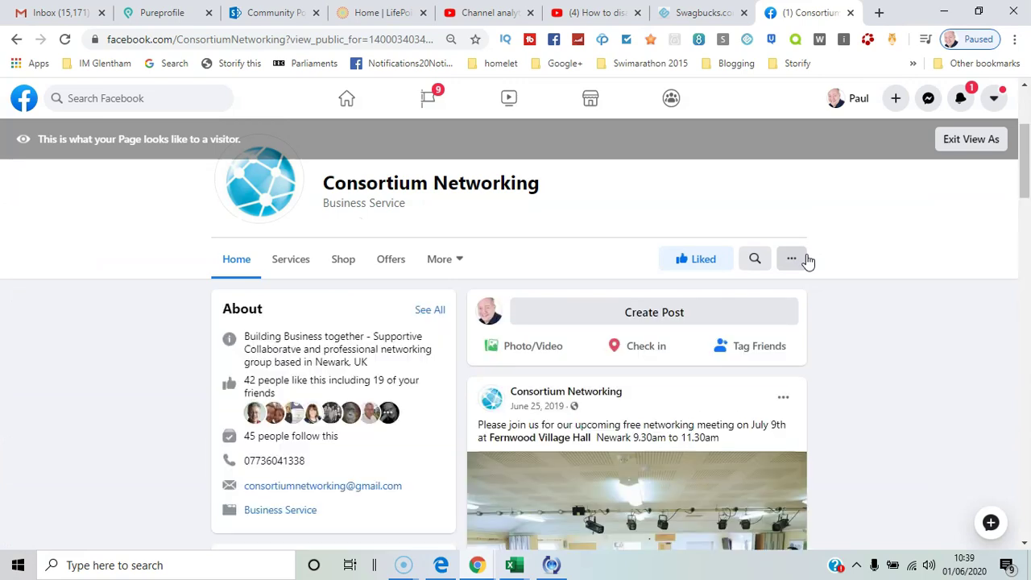
click(616, 314)
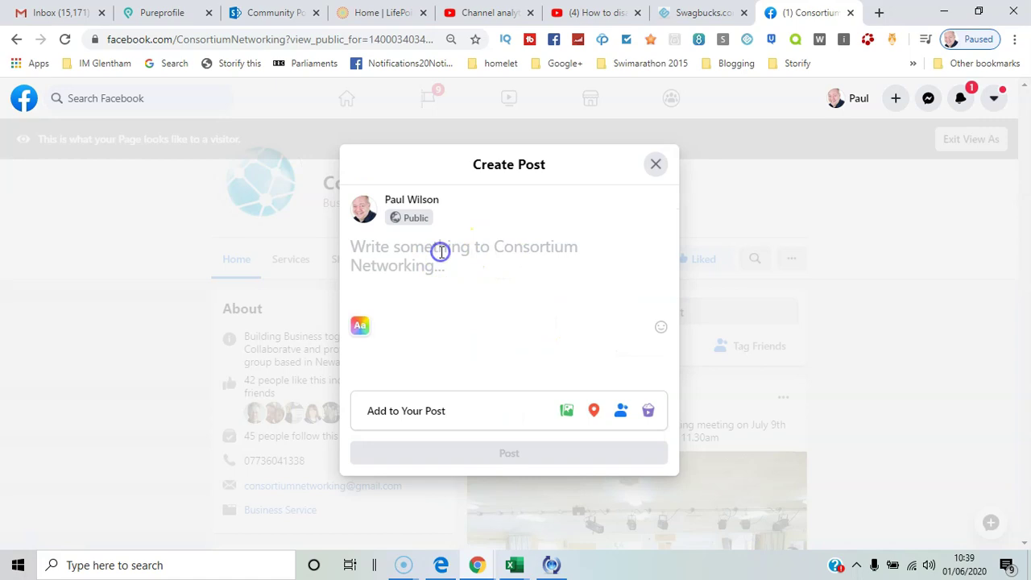
text(hello paul)
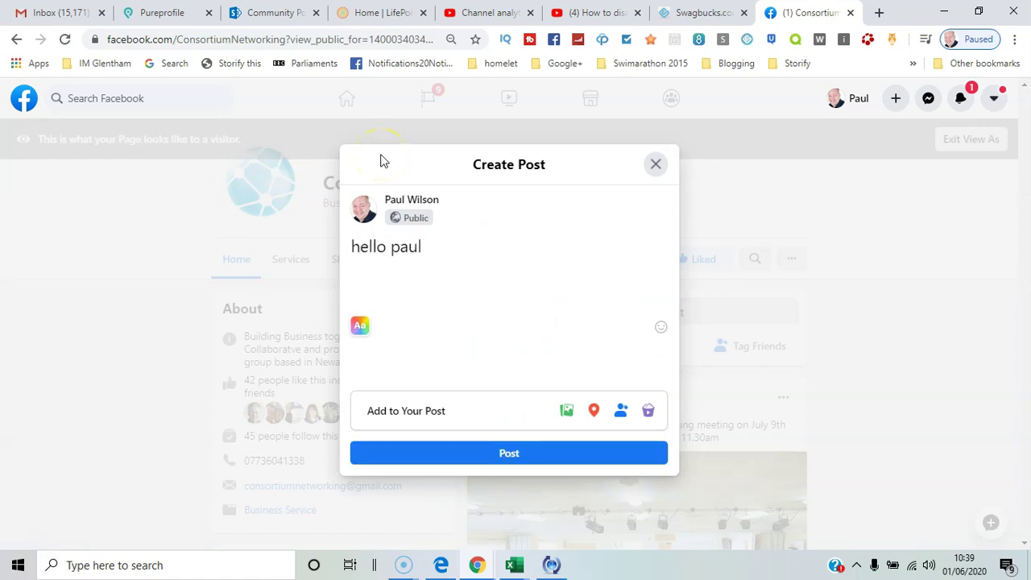
click(461, 455)
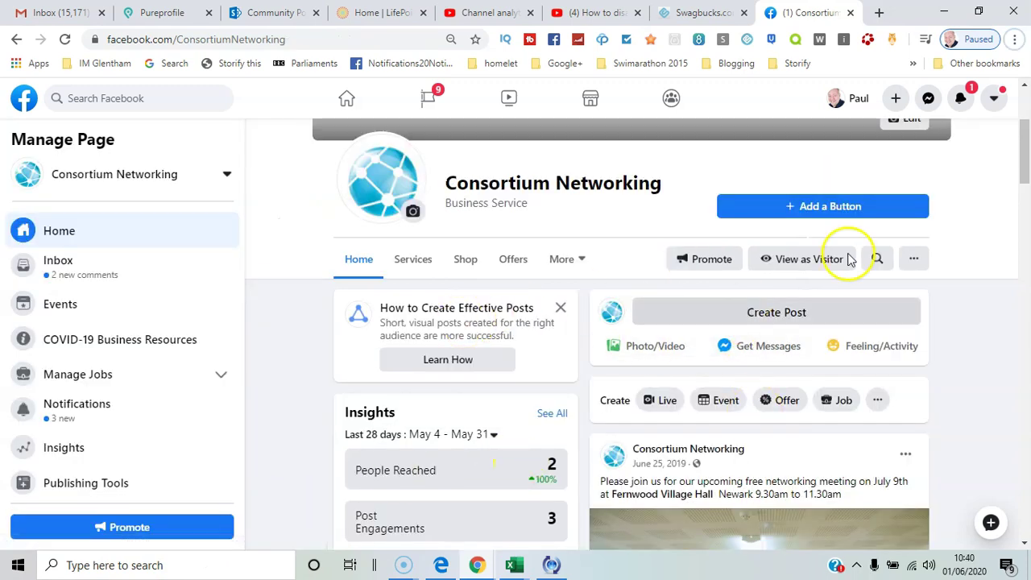
- Open Consortium Networking's notifications from the Pages section of the notifications list
click(961, 100)
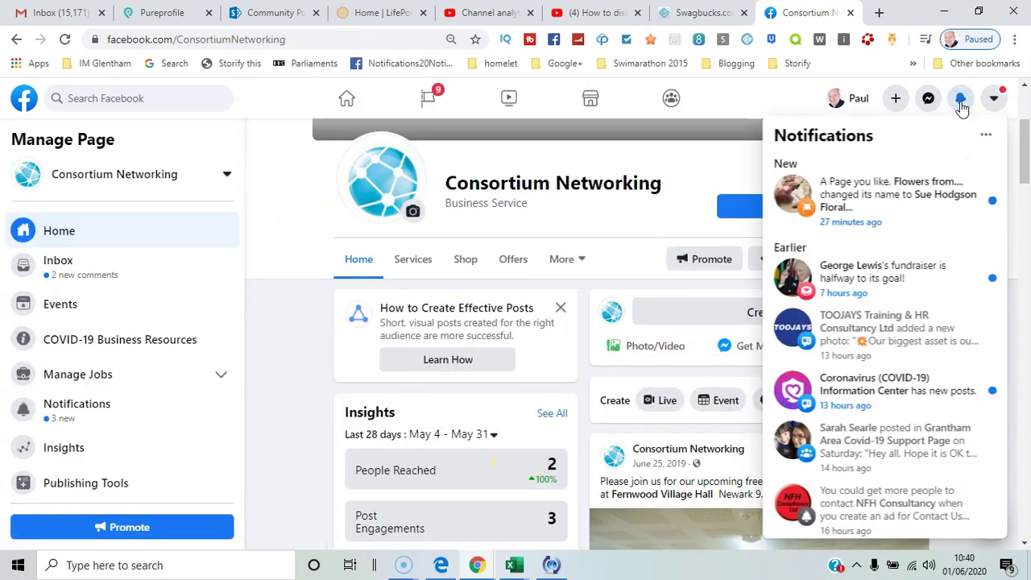
click(913, 196)
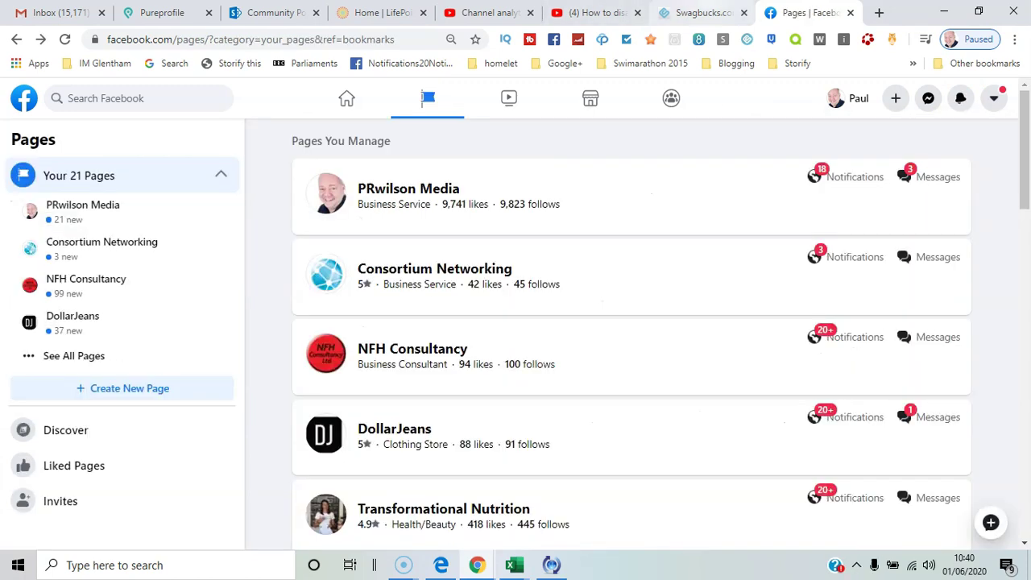
click(841, 260)
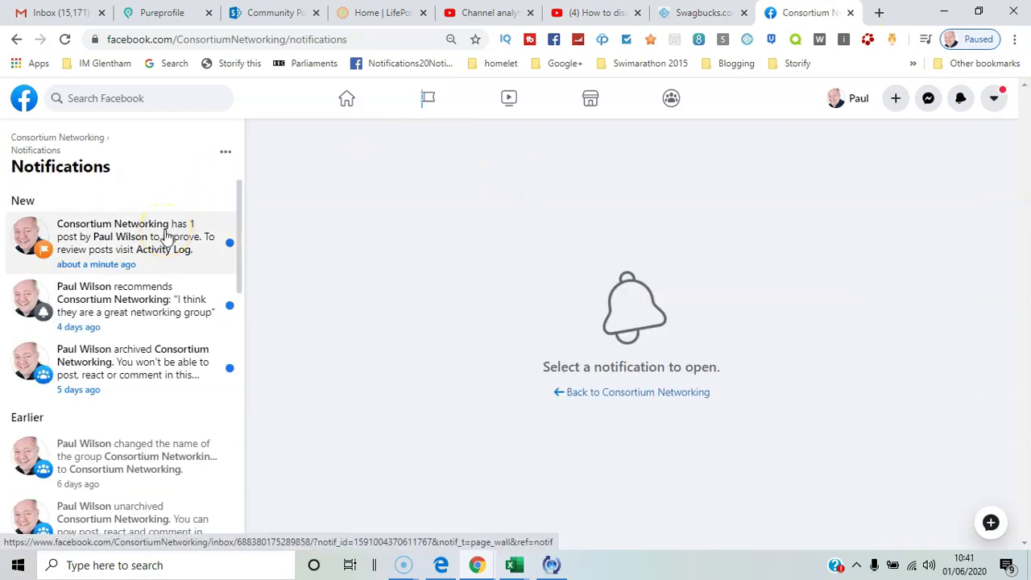
- Open the awaiting-approval visitor post in the page inbox and move it to Done
click(137, 248)
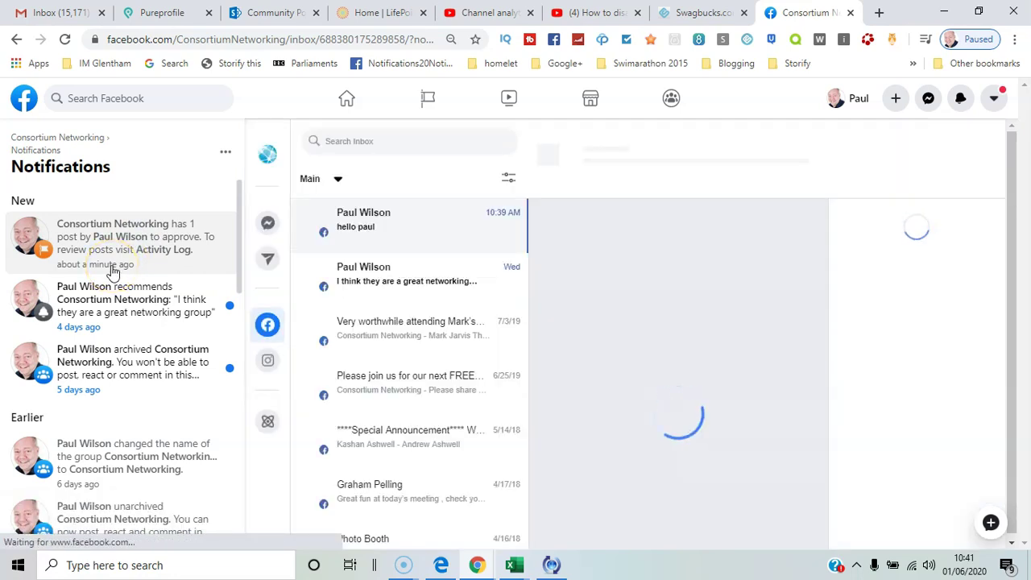
click(369, 217)
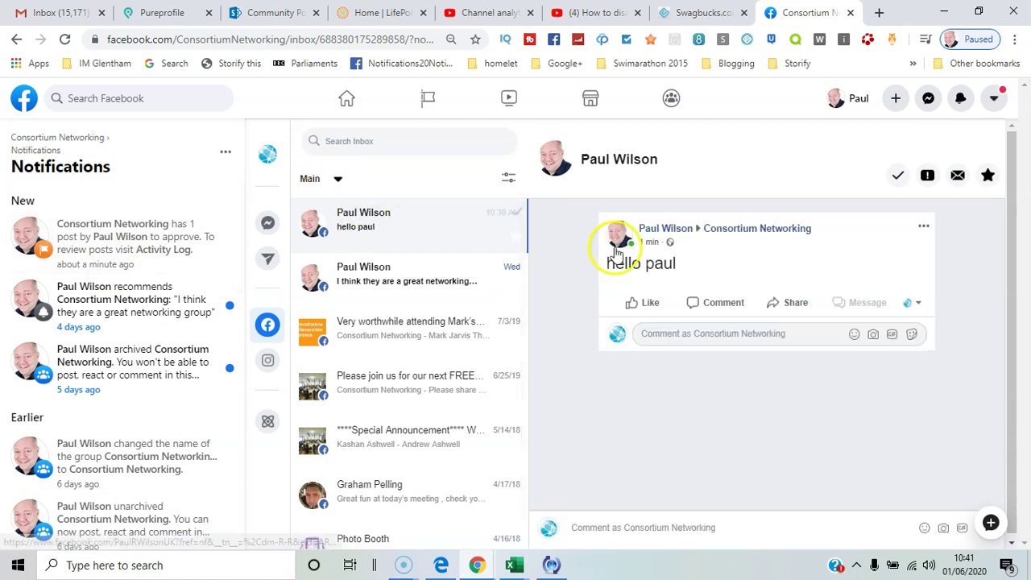
click(902, 178)
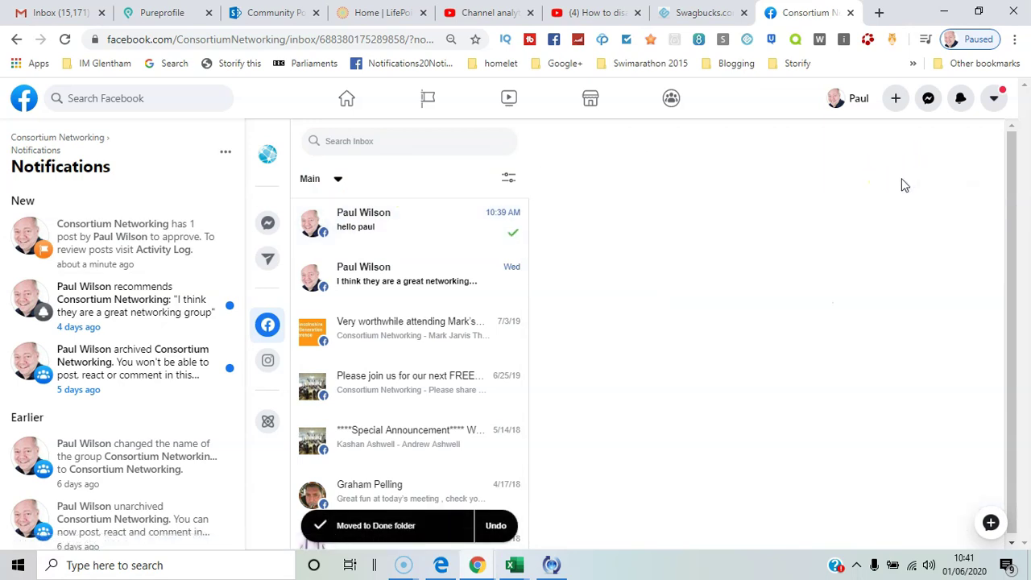
click(353, 140)
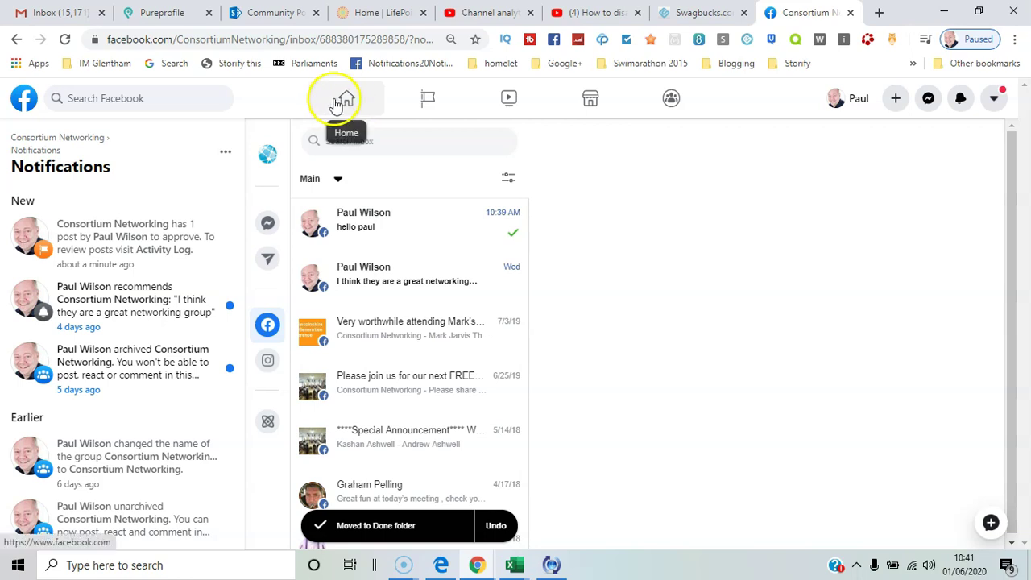
- Return to the Consortium Networking page home using the top-bar Home icon
click(347, 101)
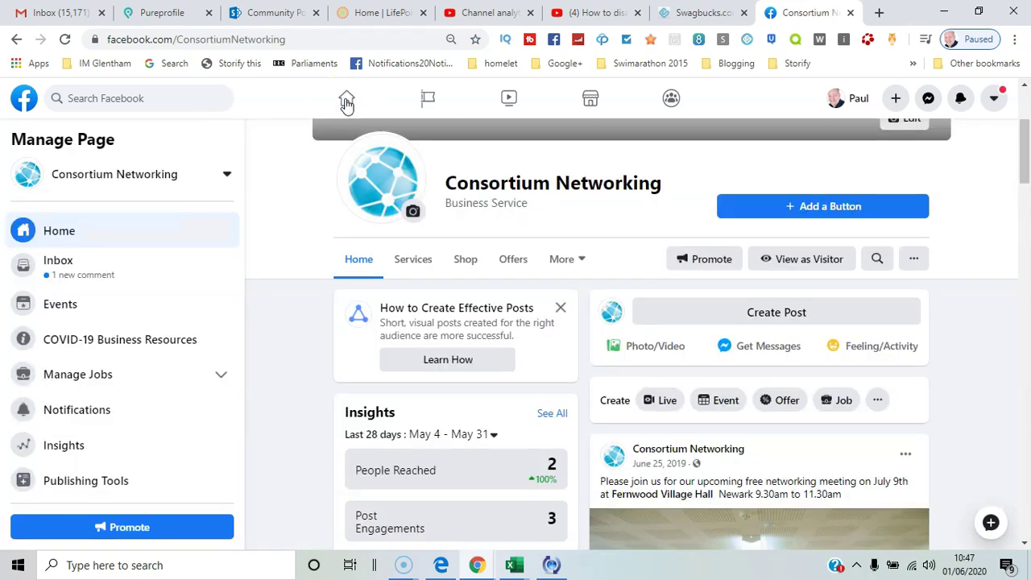